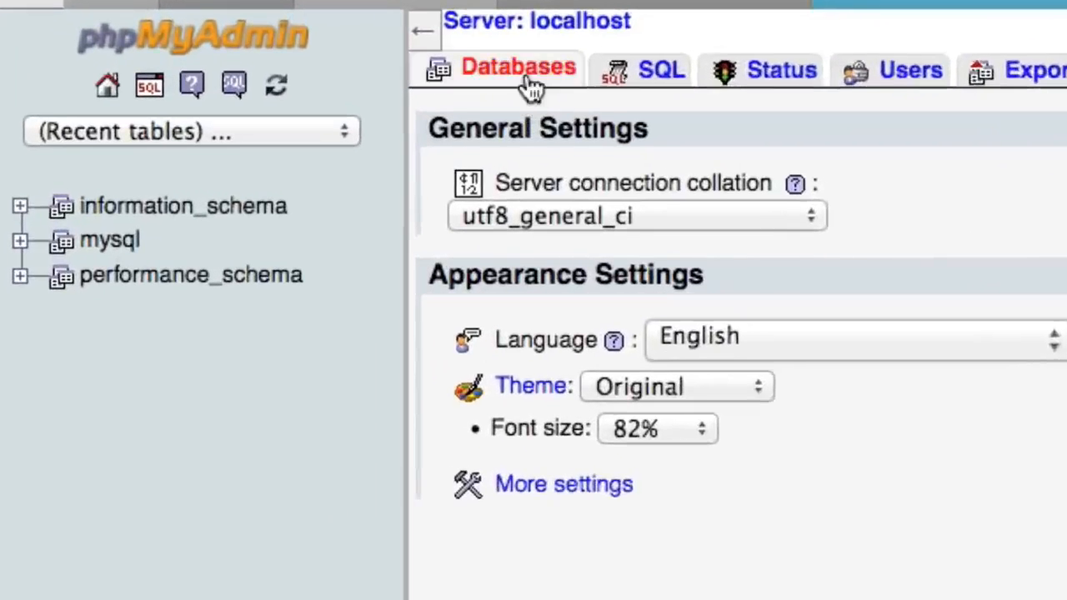
Create a new database named learningWordPress from phpMyAdmin's Databases tab
click(541, 70)
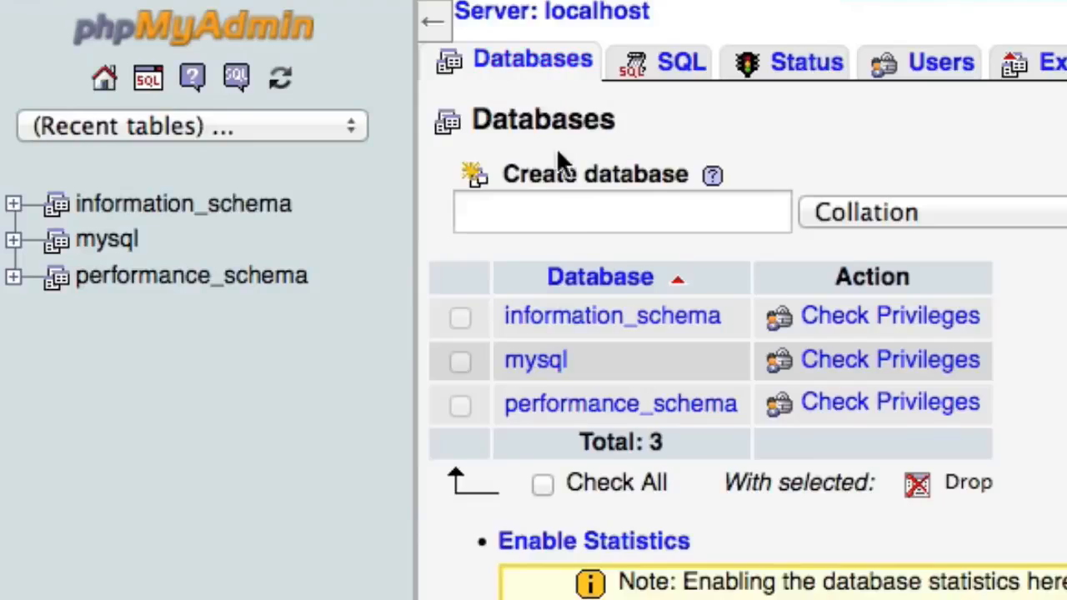
click(576, 207)
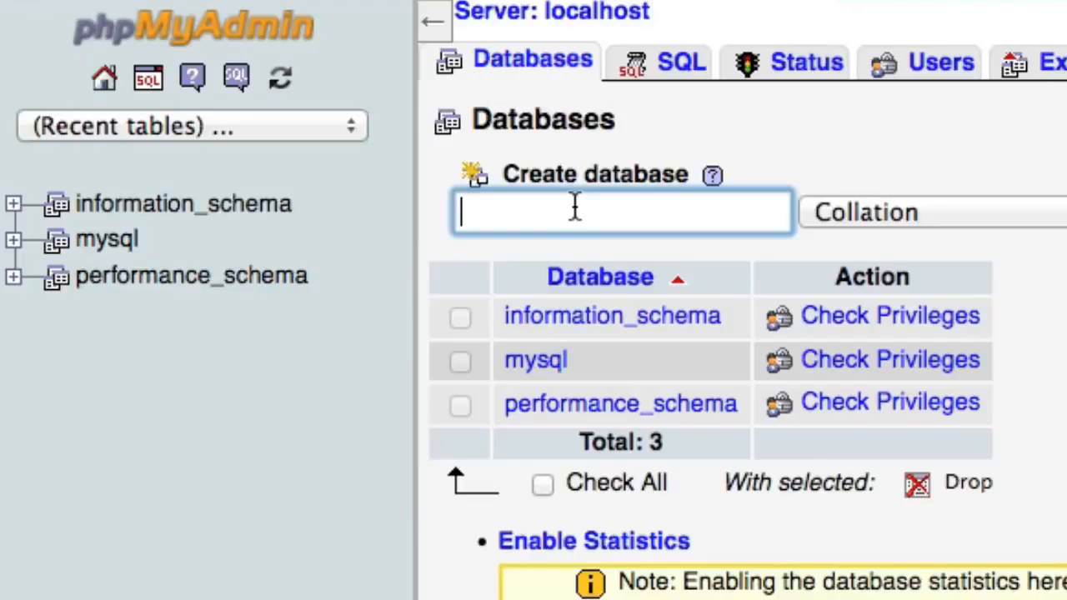
text(learning)
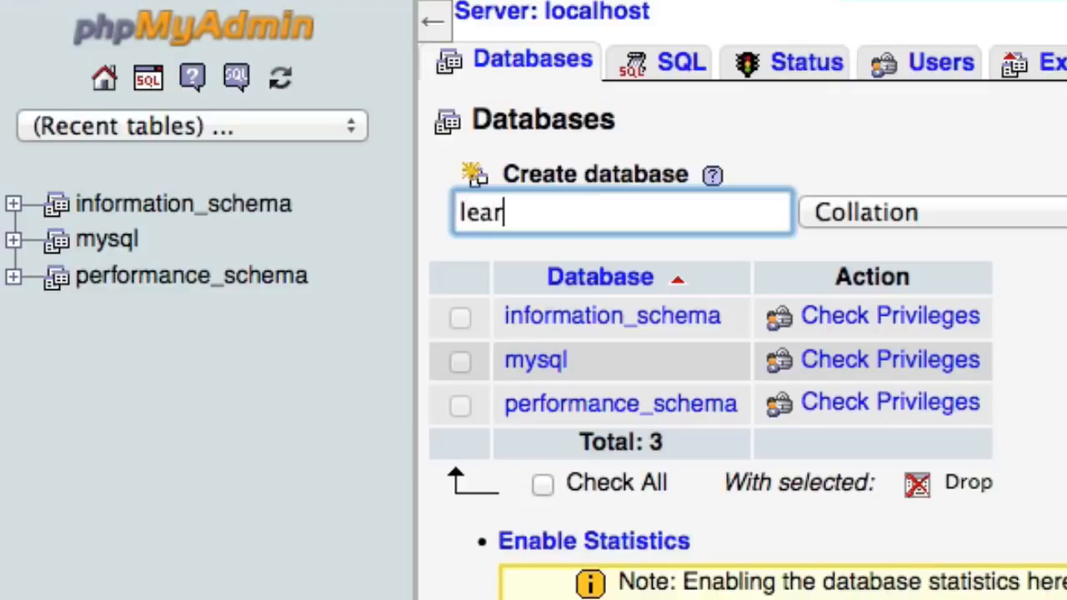
text(WordPress)
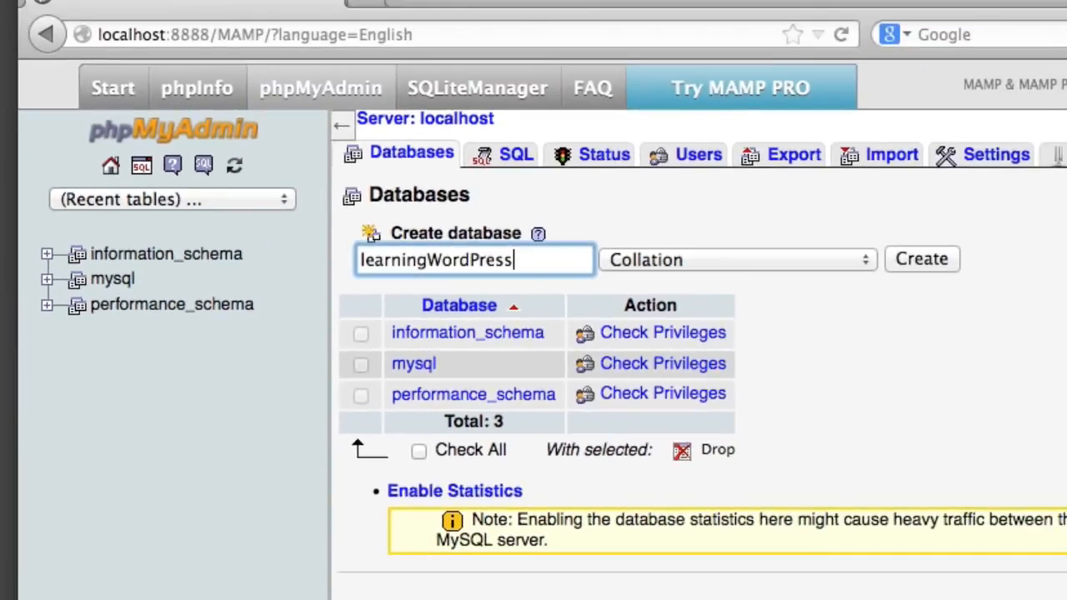
click(948, 259)
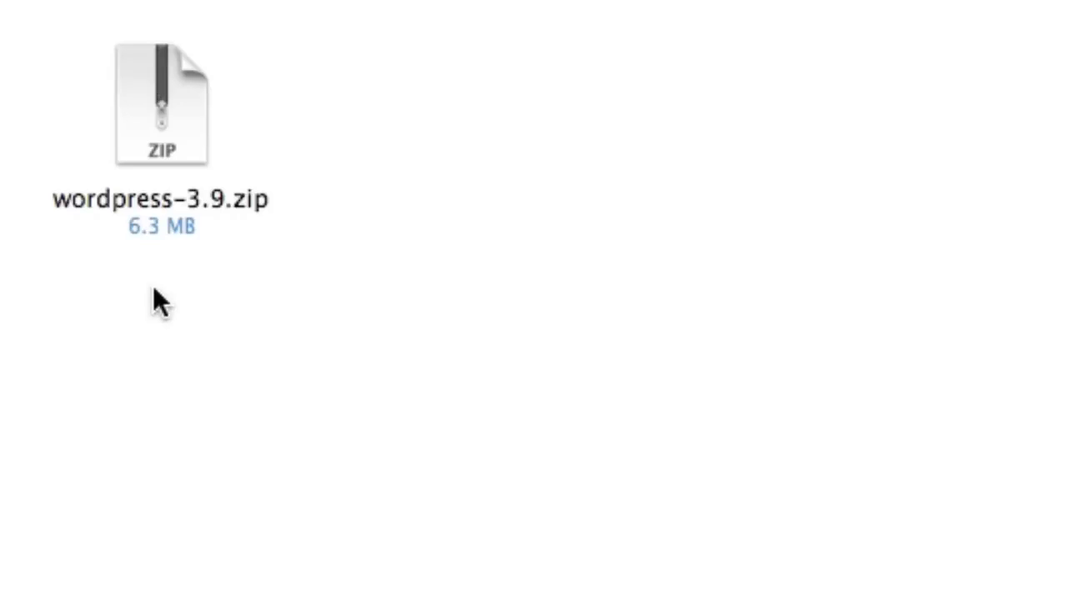
Unzip wordpress-3.9.zip and place the extracted wordpress folder inside MAMP's htdocs folder
click(140, 136)
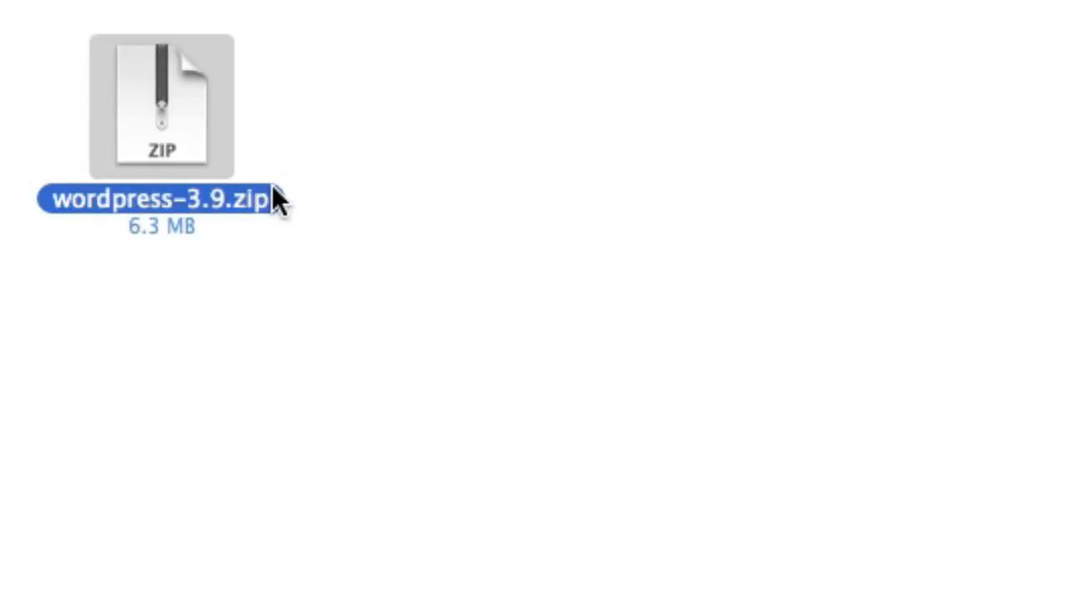
double_click(209, 174)
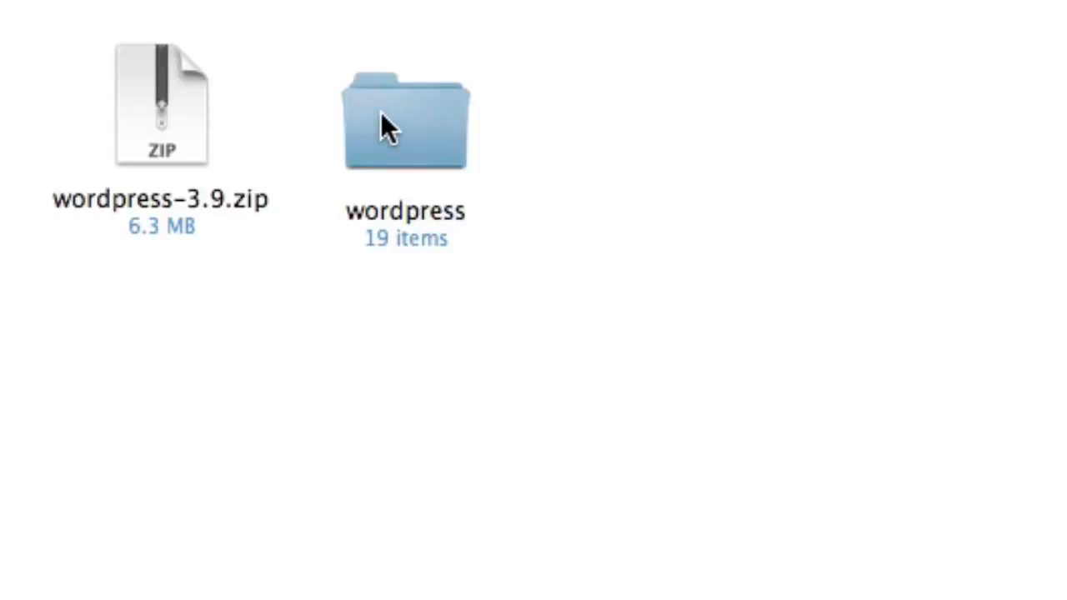
click(381, 112)
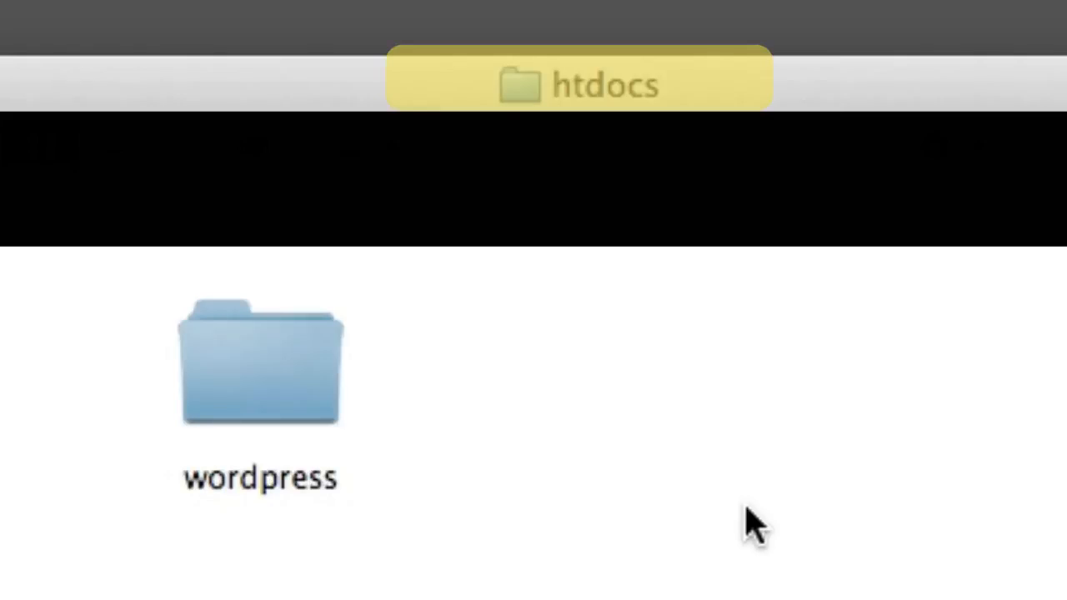
click(238, 369)
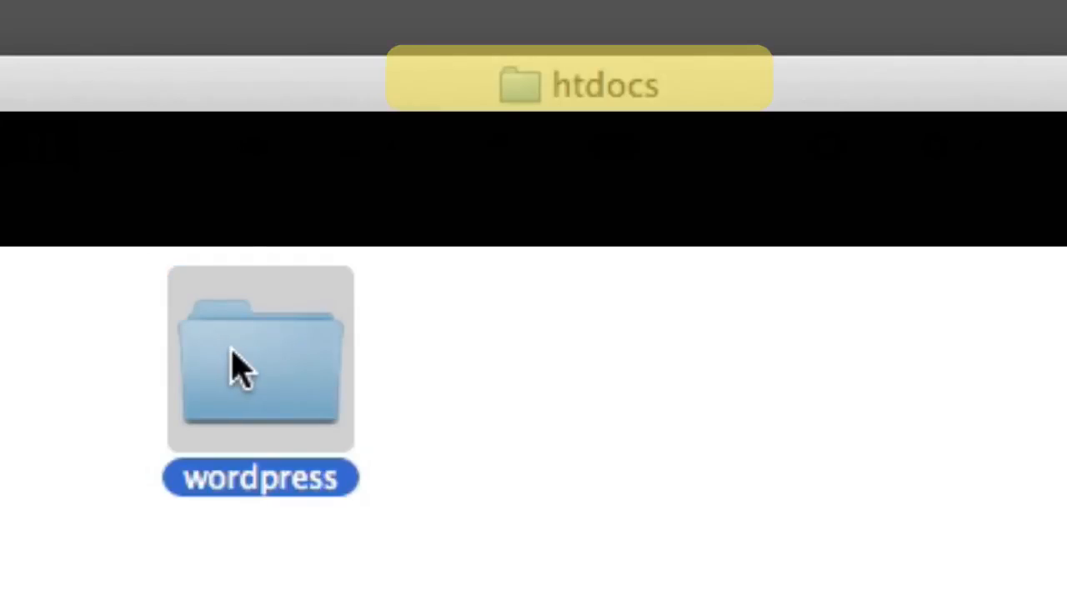
click(655, 412)
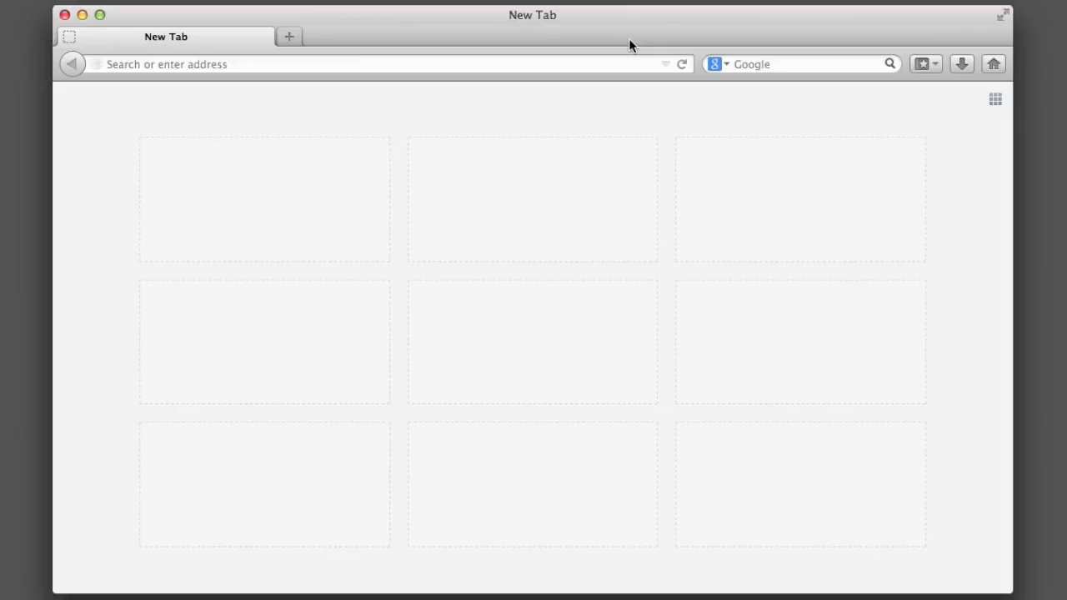
Enter localhost in a new tab's address bar, replacing the :8888 port with a slash
click(625, 64)
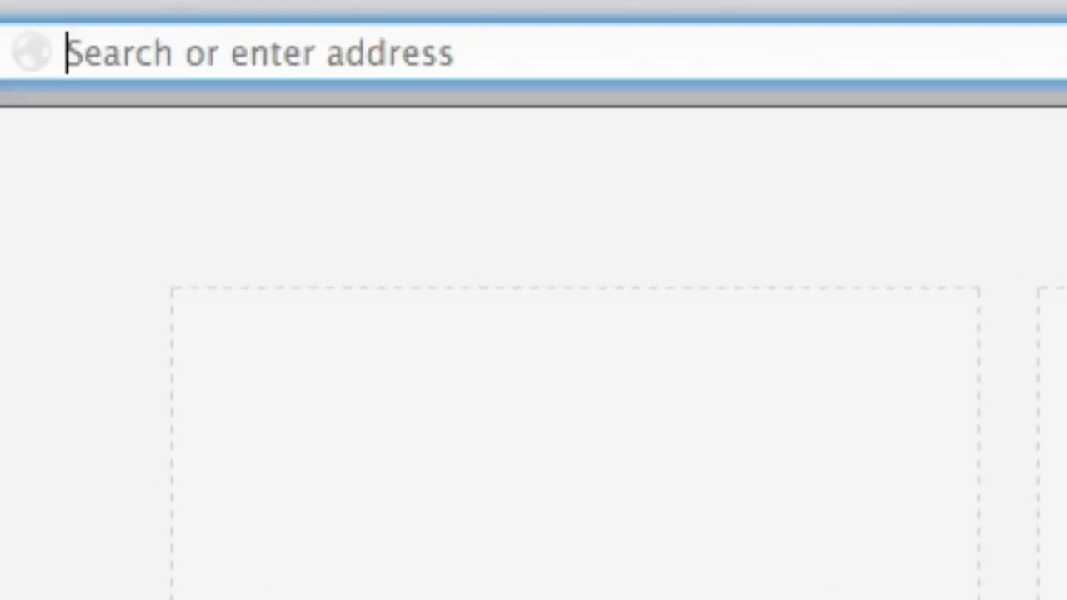
text(localhost/)
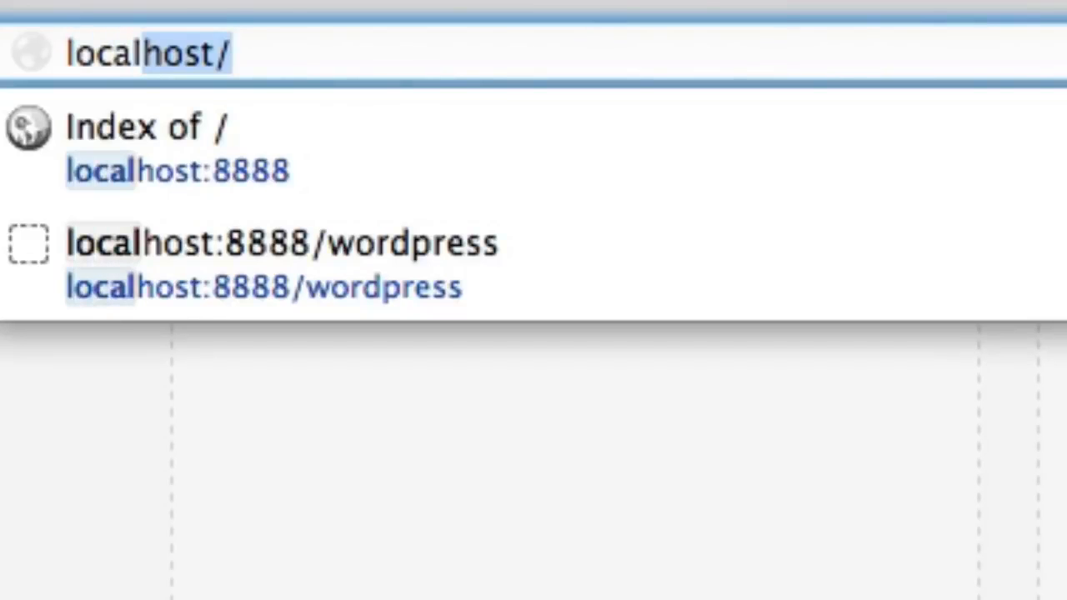
key(Down)
key(Right)
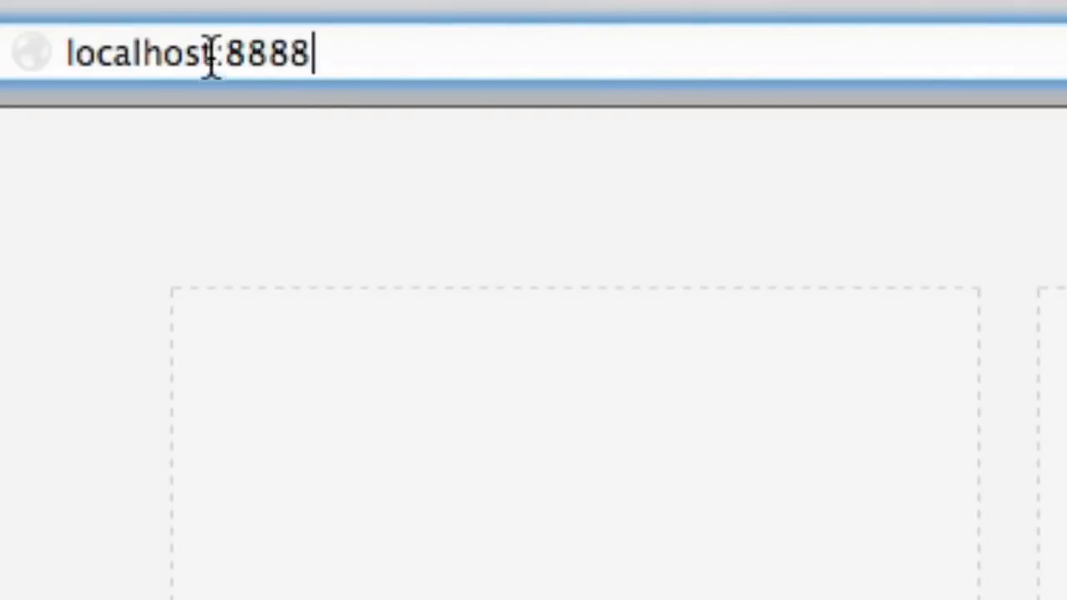
drag(212, 53, 473, 117)
text(/)
key(Escape)
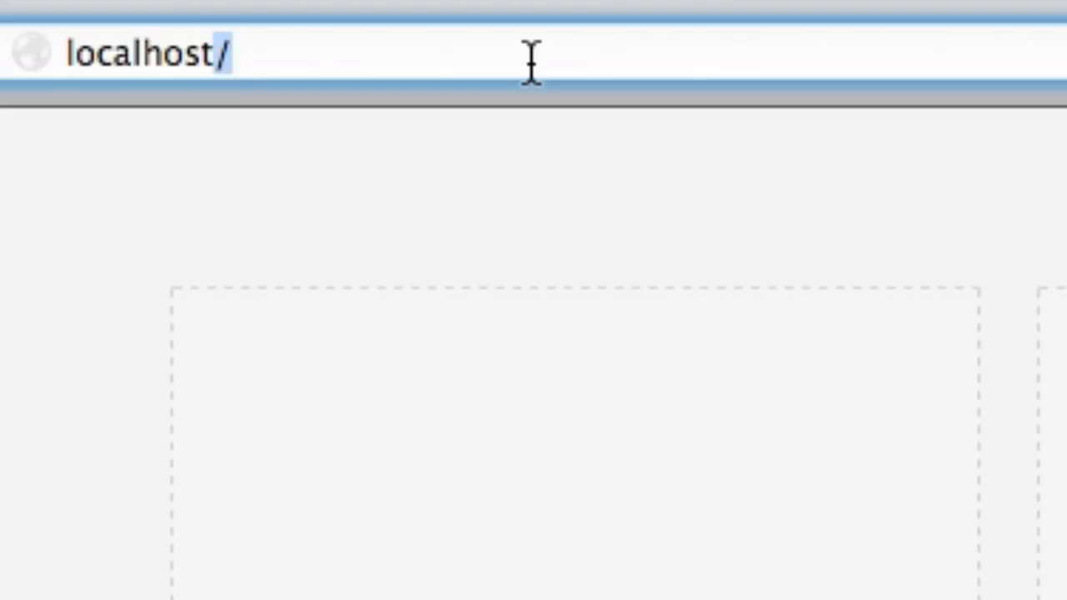
Correct the address to localhost:8888 and load the server's Index of / listing
key(BackSpace)
text(;)
key(BackSpace)
text(:8888)
key(Return)
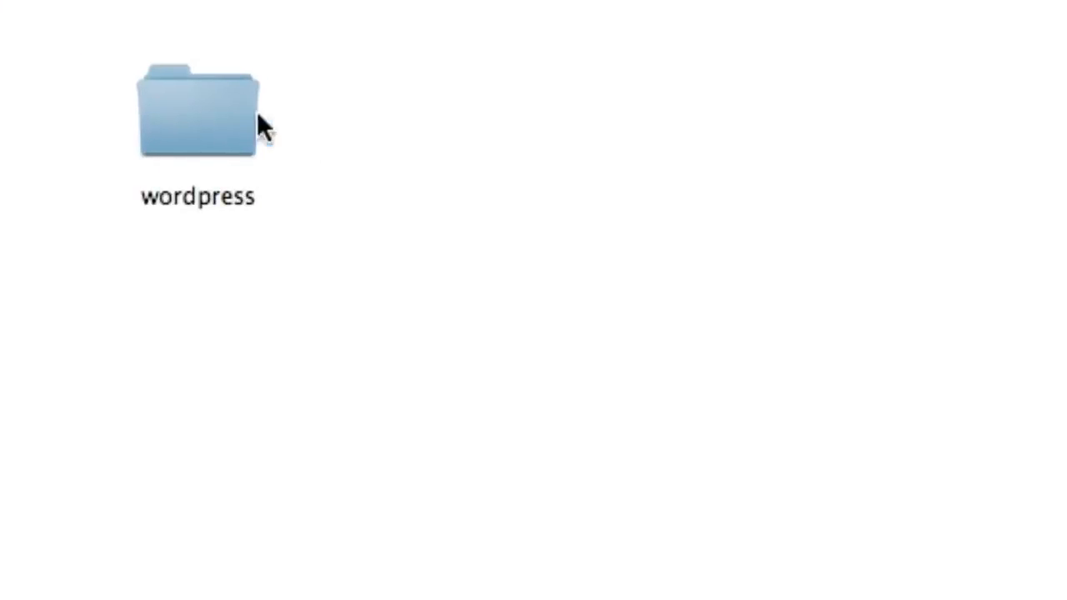
Create two new folders named test1 and test2 in htdocs
right_click(522, 176)
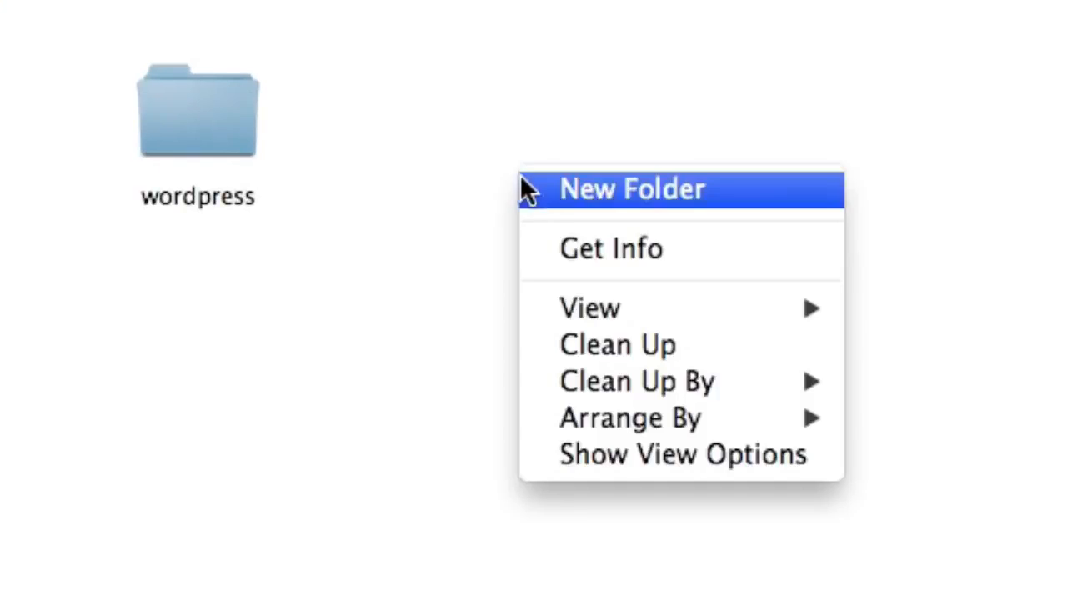
click(524, 189)
text(test1)
key(Return)
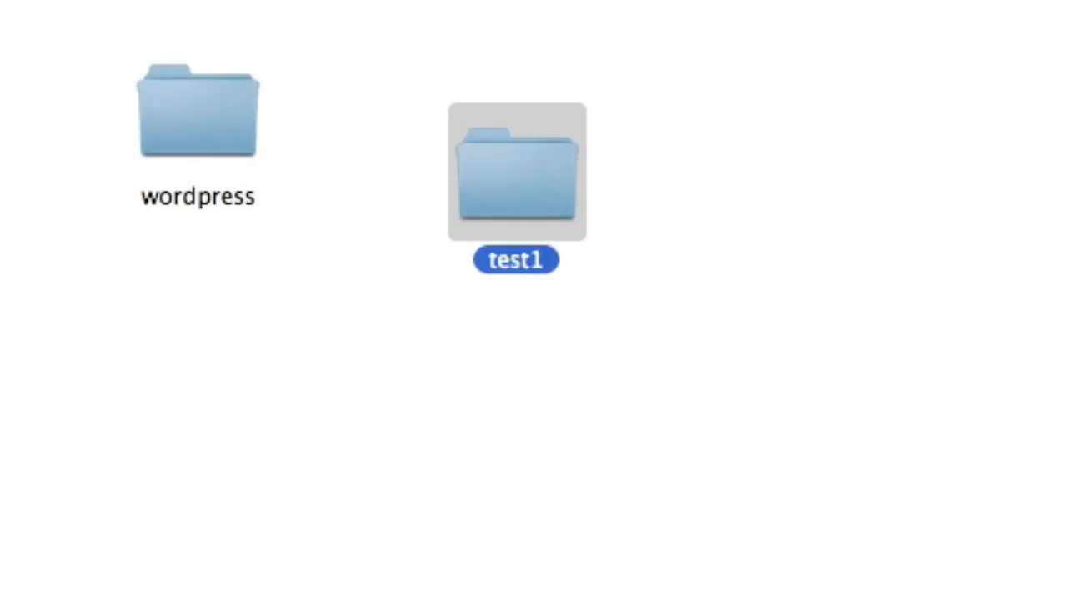
right_click(925, 174)
click(927, 174)
text(tes)
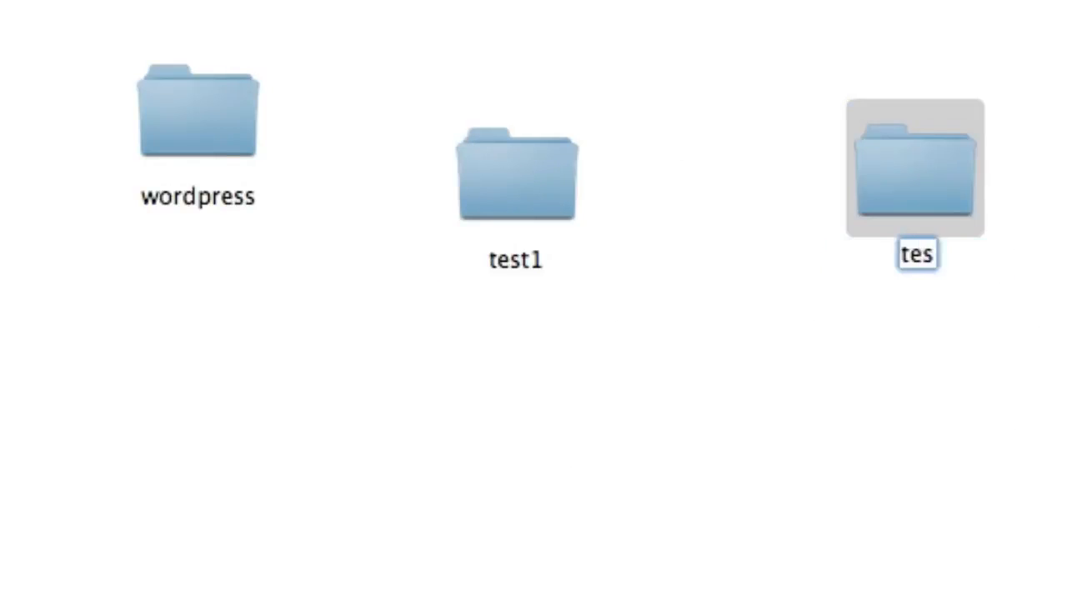
text(t2)
key(Return)
Reload the localhost:8888 index to show the new folders, then open the wordpress folder
key(super+Tab)
key(super+r)
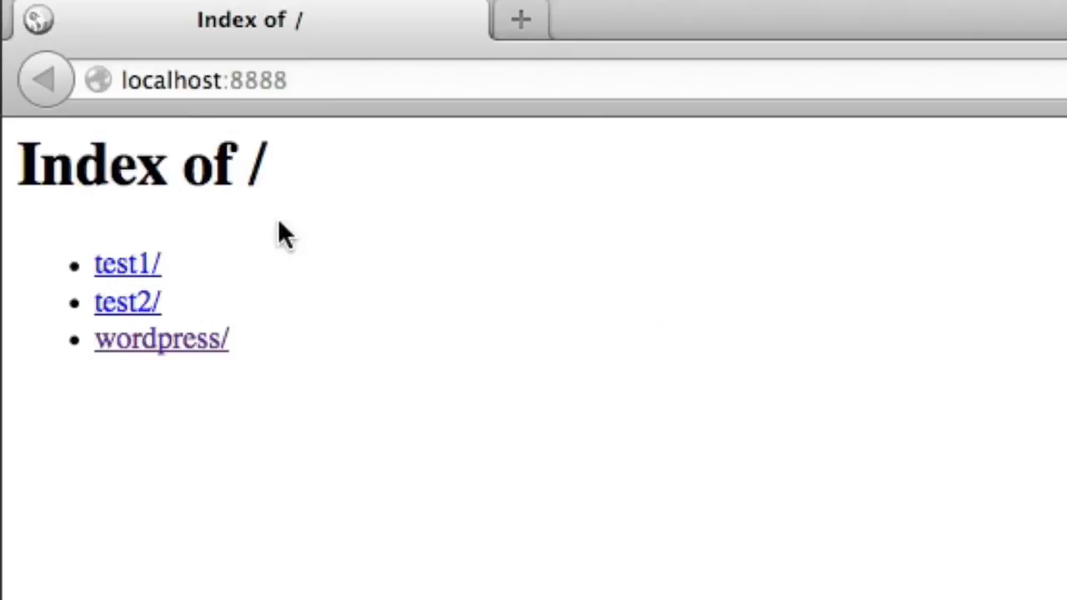
drag(50, 160, 261, 191)
click(263, 194)
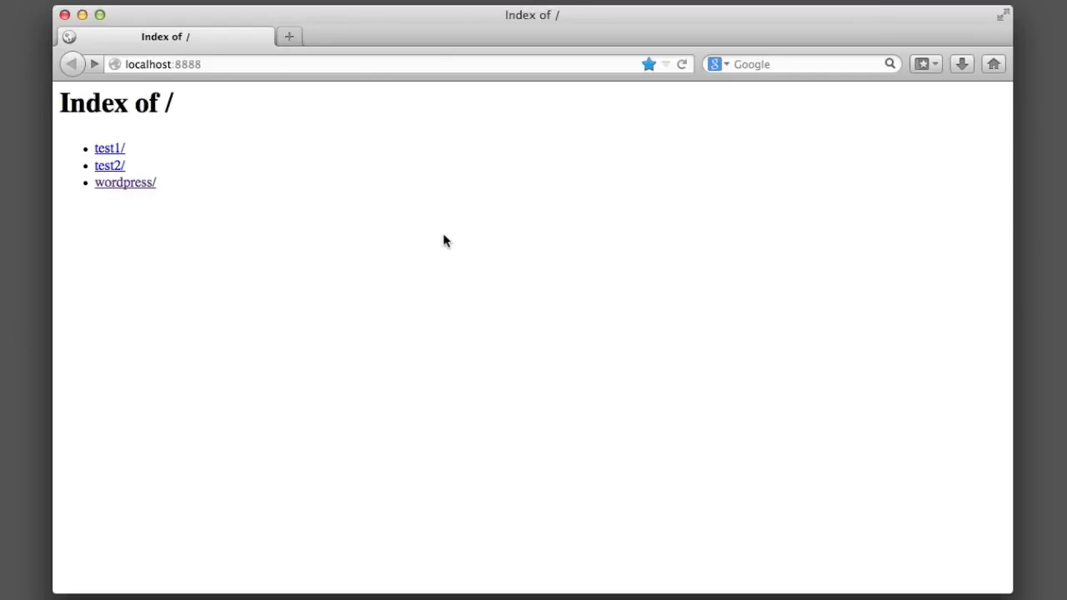
click(143, 184)
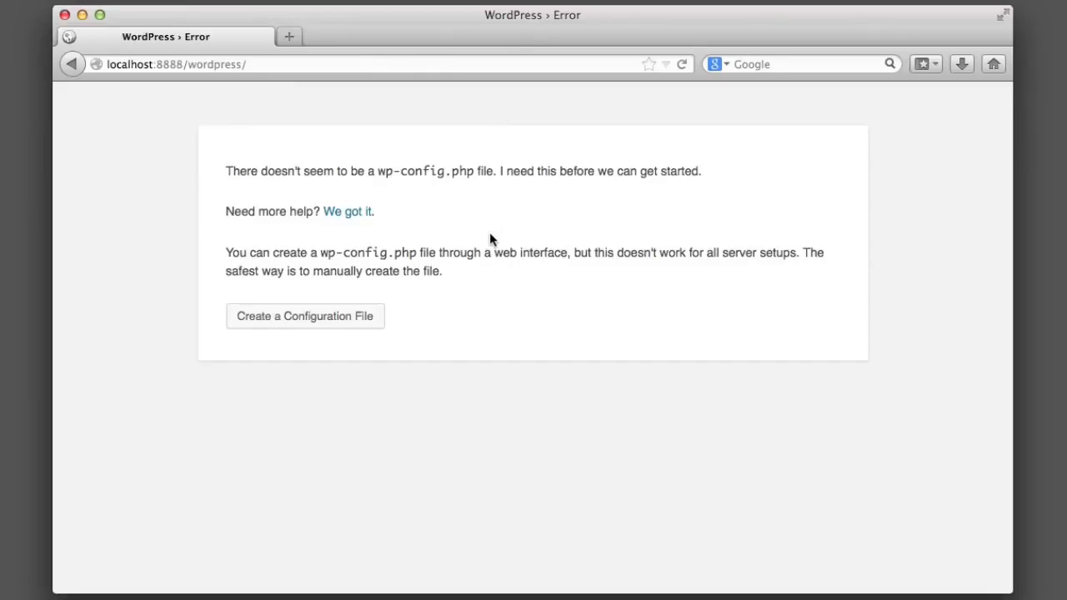
Start creating wp-config.php and proceed to the database connection form
click(305, 320)
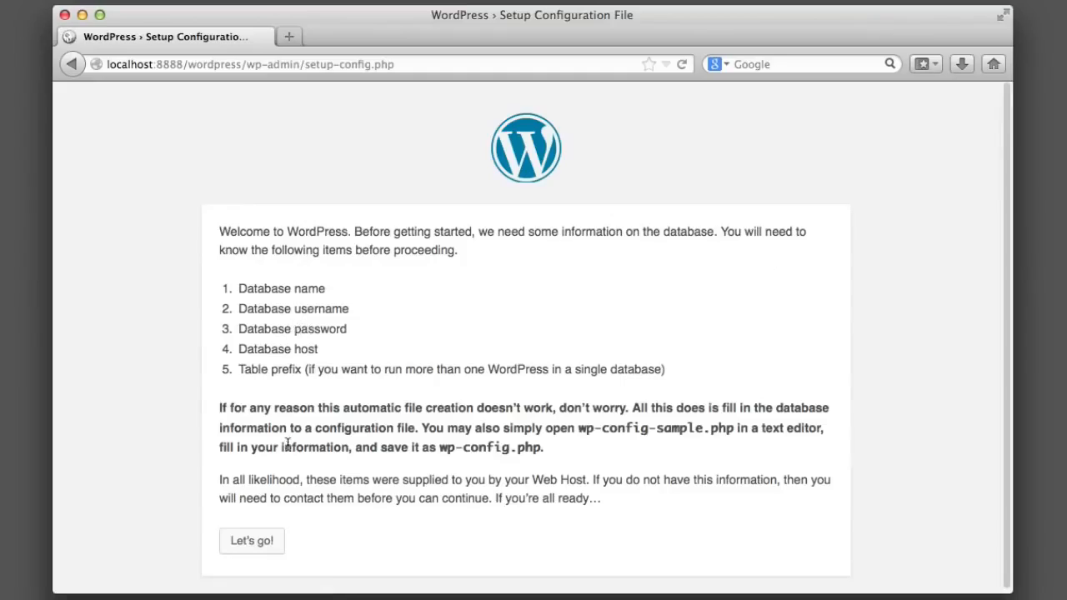
click(248, 544)
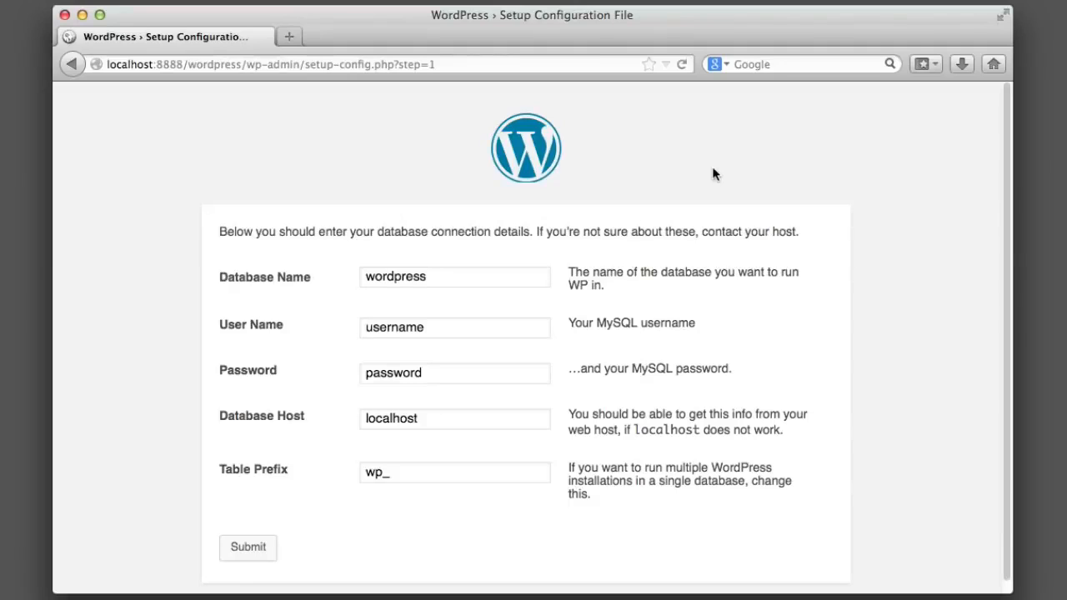
Enter learningWordPress as the database name and fill in the MySQL user name
click(525, 276)
key(super+a)
key(BackSpace)
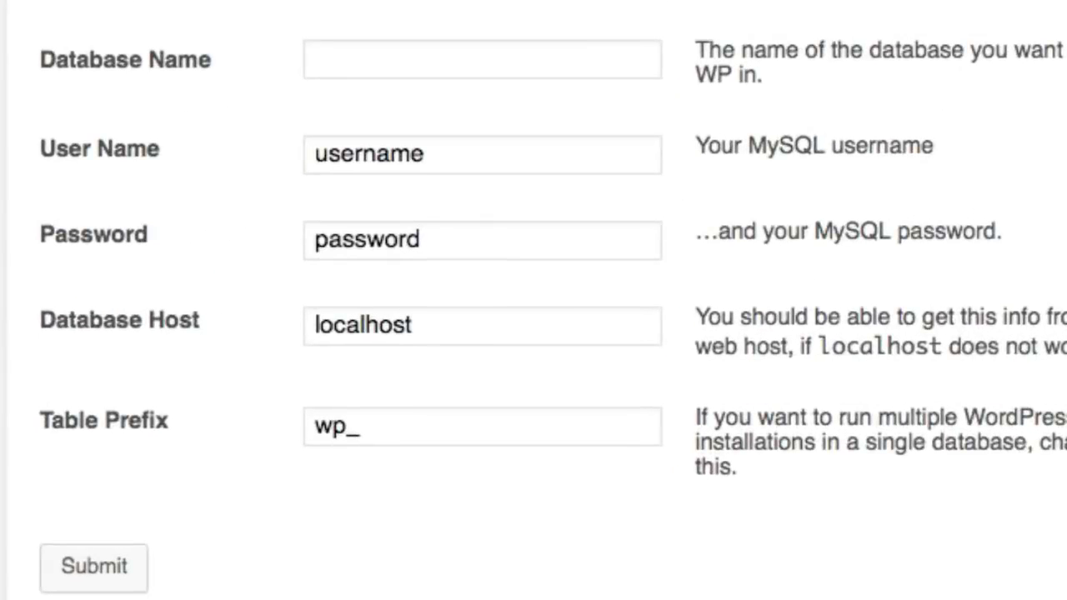
text(learningWordP)
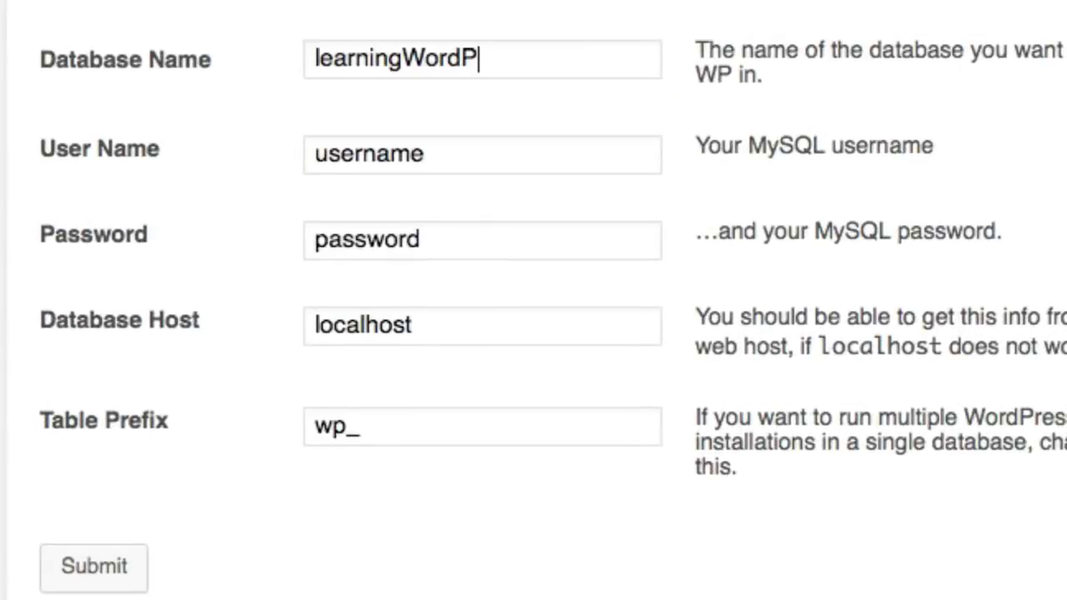
text(ress)
click(513, 156)
key(super+a)
text(root)
Enter the MySQL password, retyping it once, leaving the host as localhost
click(470, 246)
key(super+a)
key(BackSpace)
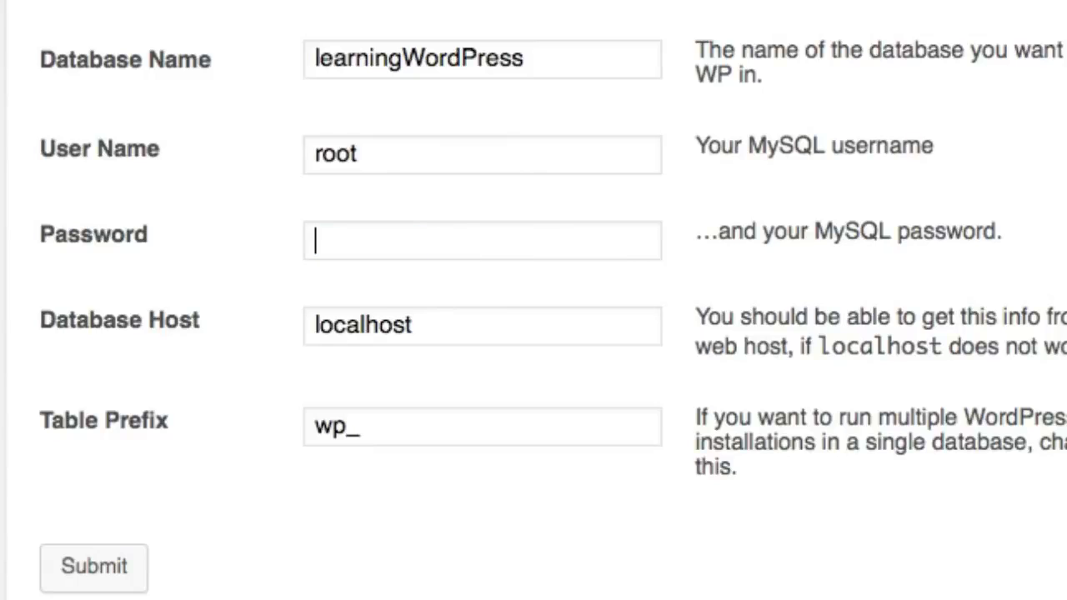
text(root)
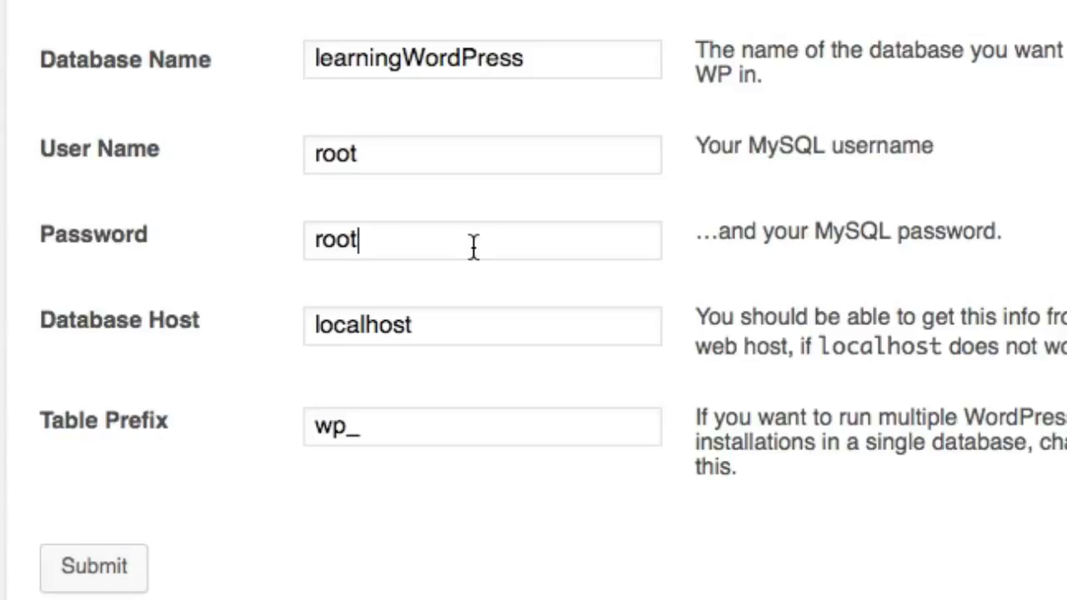
scroll(473, 247, down, 1)
drag(459, 241, 150, 242)
key(BackSpace)
text(root)
key(Tab)
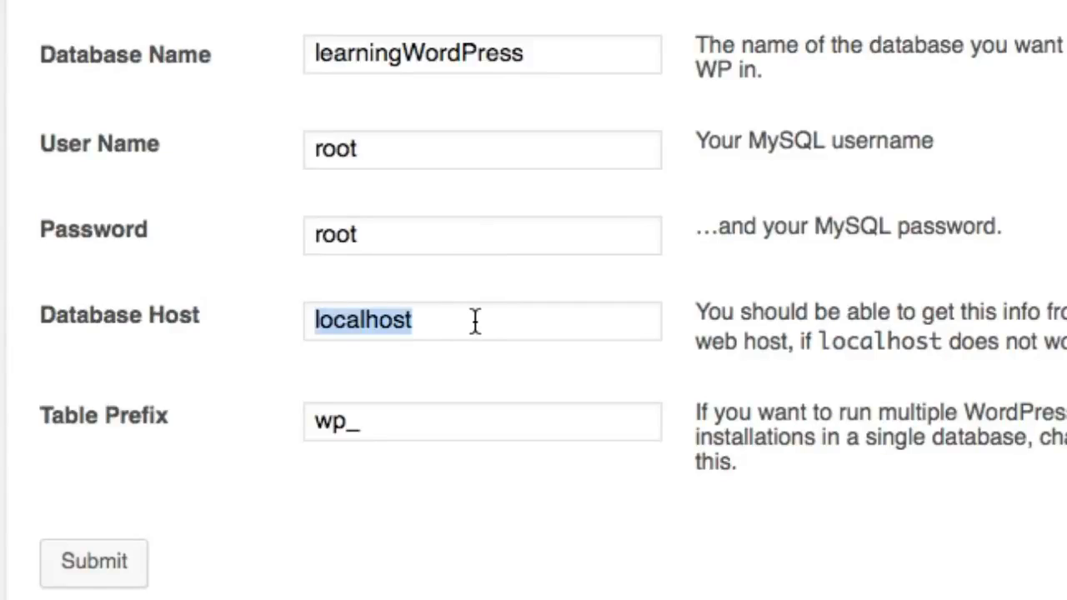
Change the table prefix from wp_ to wp_testsite
click(387, 426)
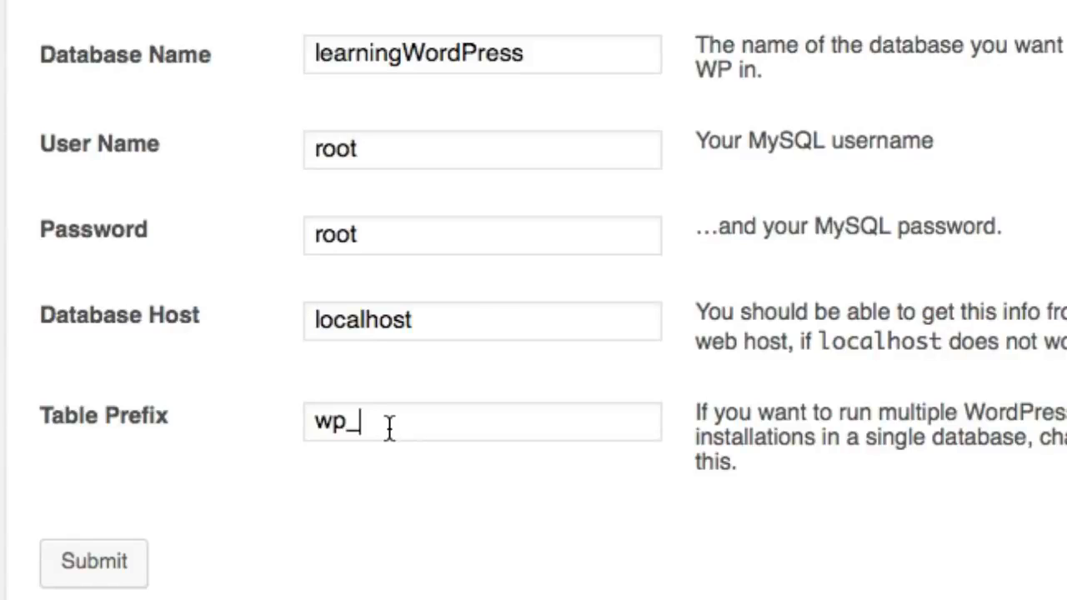
text(testsite)
scroll(417, 400, down, 1)
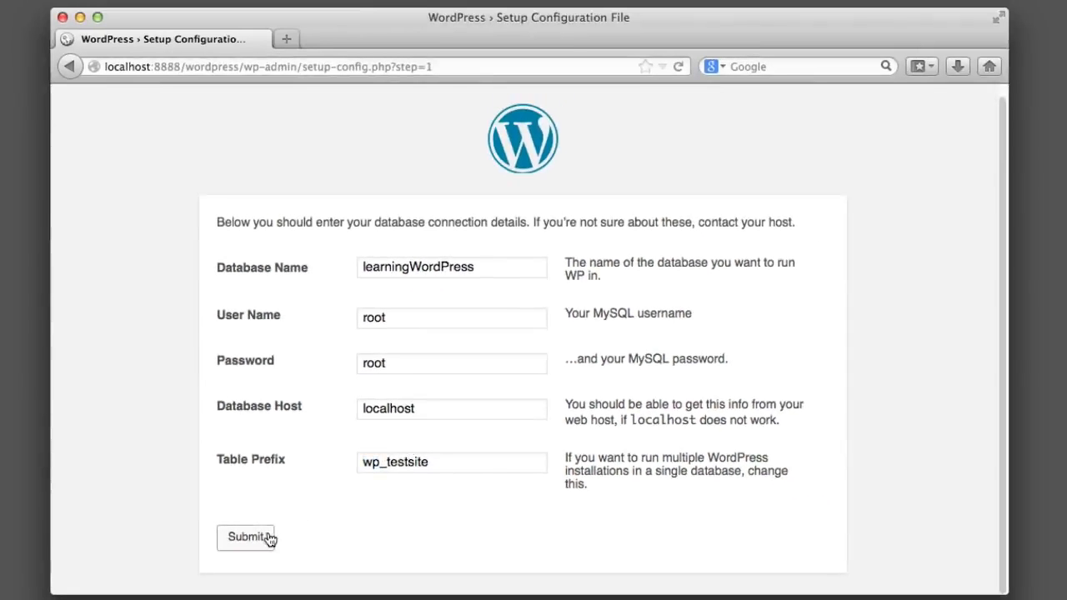
Submit the database details, run the install, and install WordPress with the site information
click(270, 539)
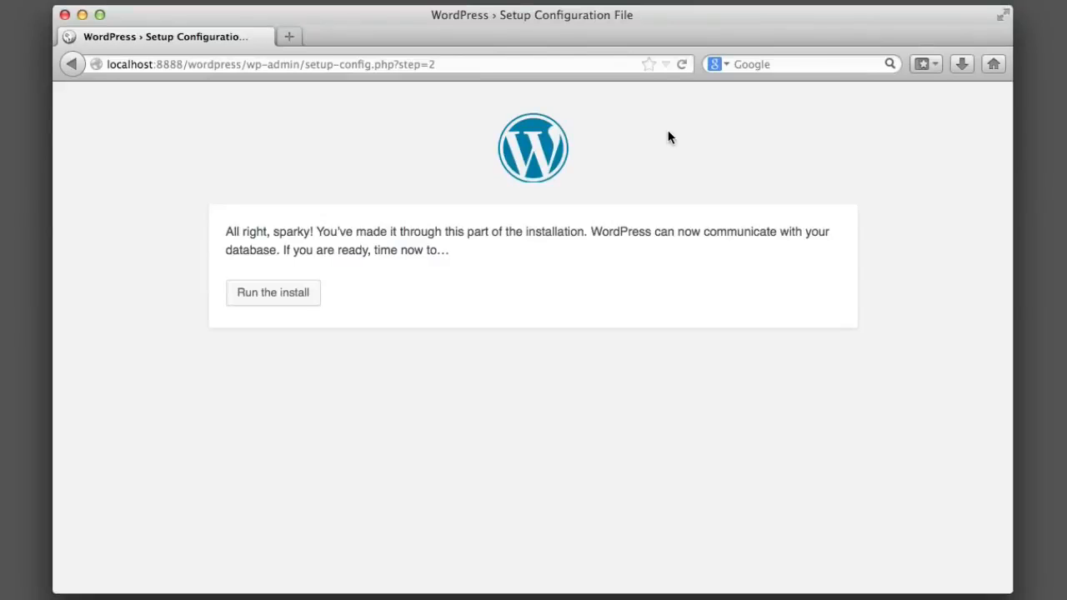
click(285, 293)
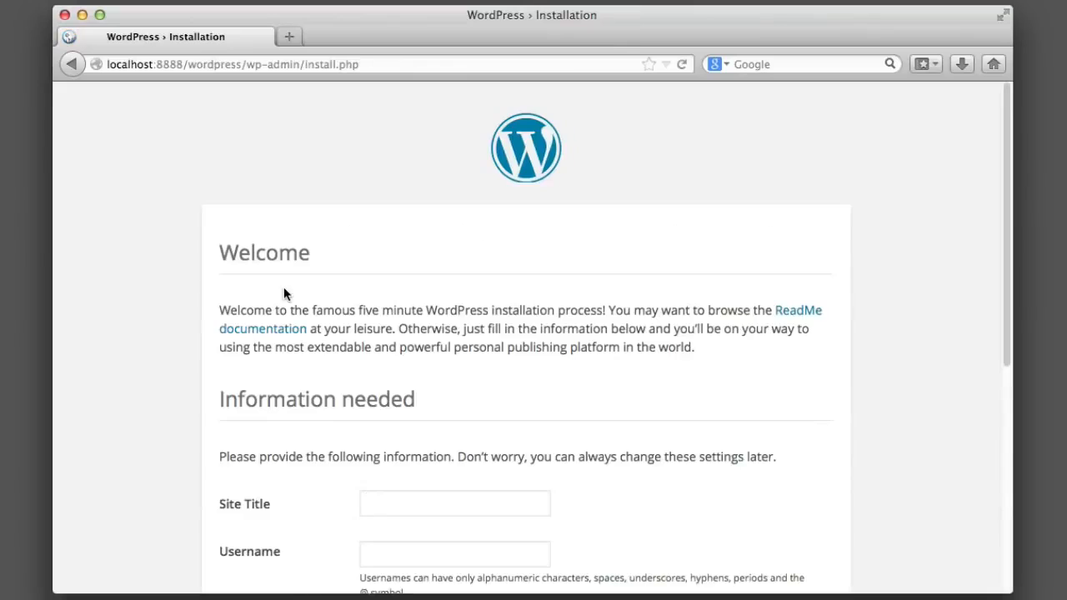
scroll(131, 287, down, 3)
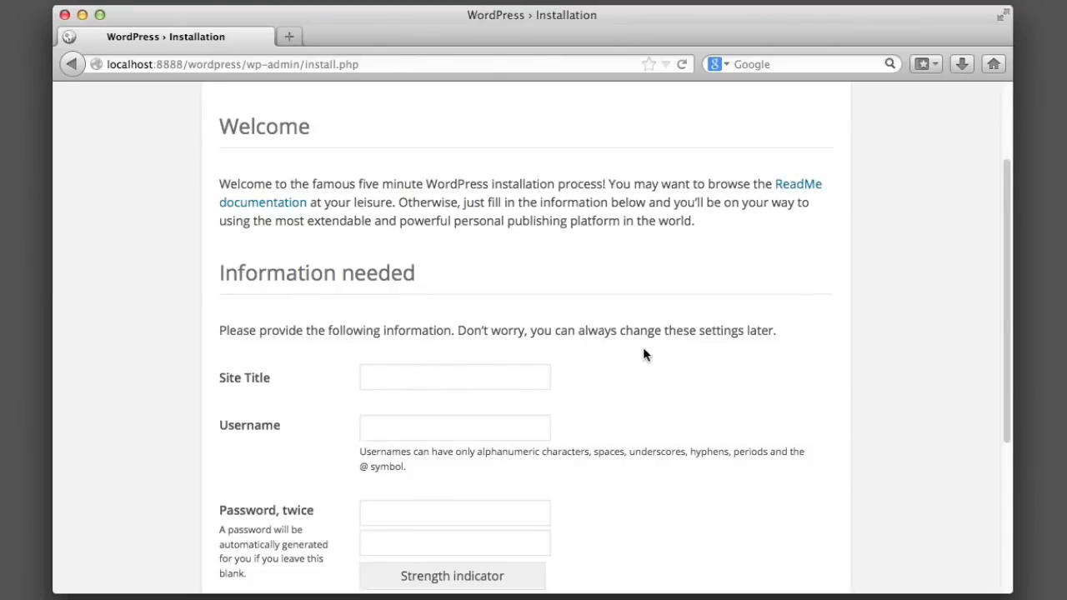
scroll(654, 350, down, 6)
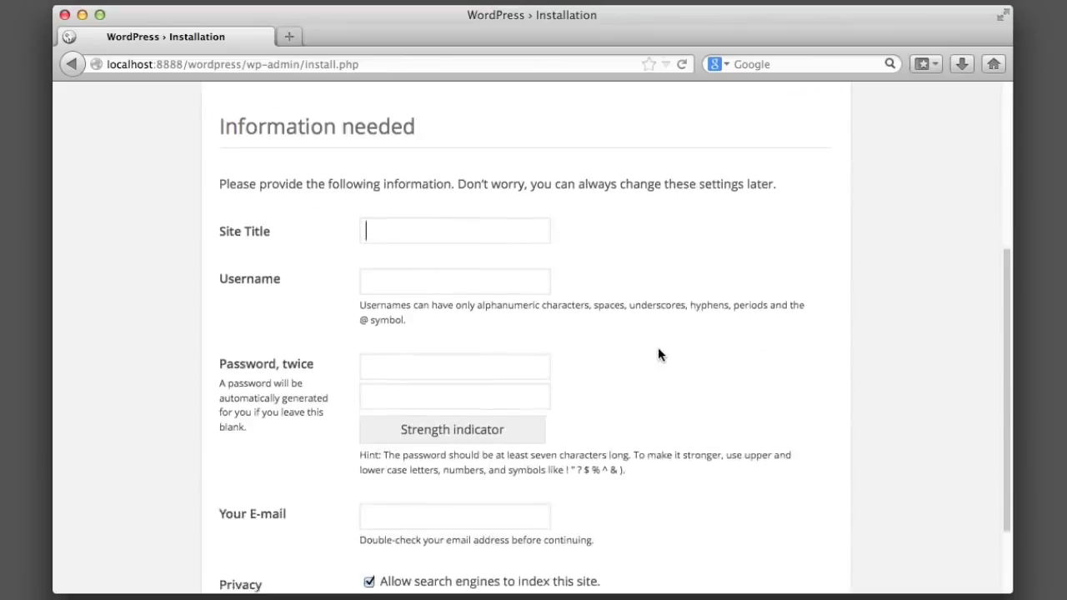
click(394, 413)
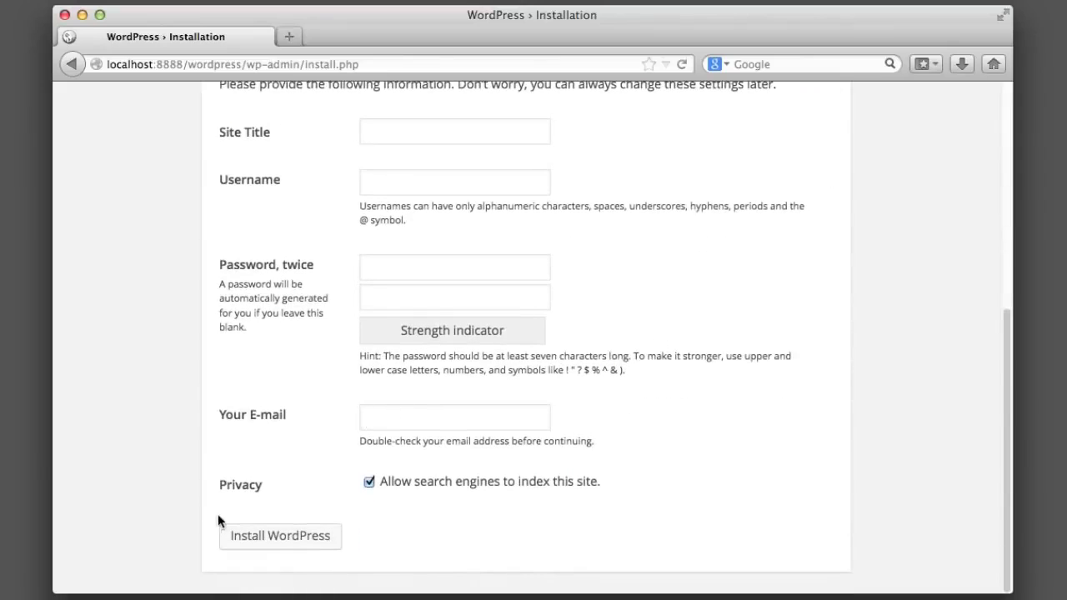
click(272, 539)
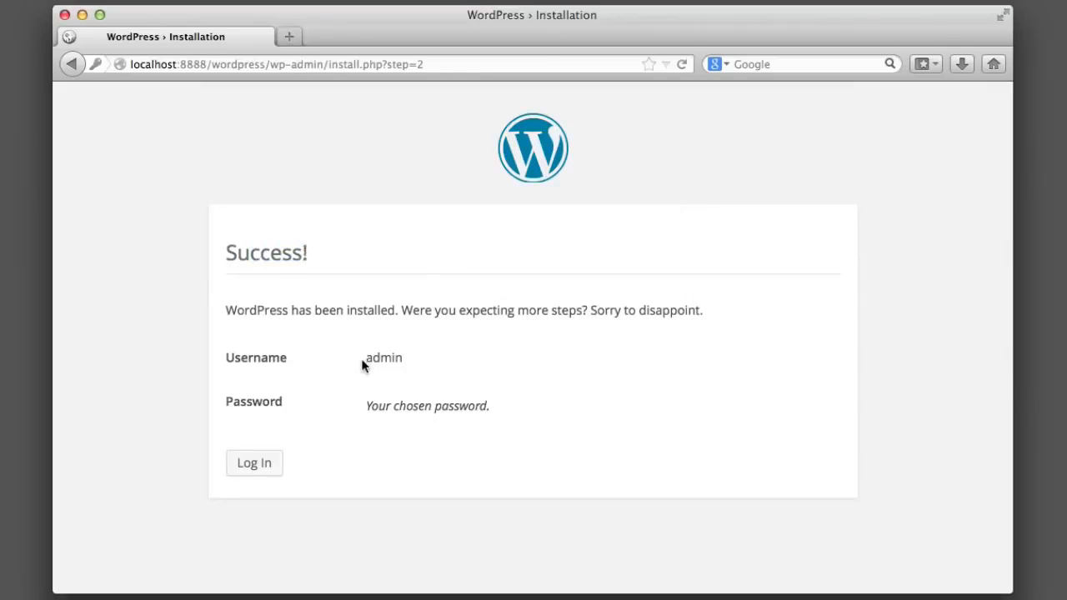
Point out the admin username on the Success! page, then go to the login page's password field
drag(364, 358, 409, 361)
click(418, 355)
drag(367, 358, 396, 358)
click(431, 360)
click(272, 456)
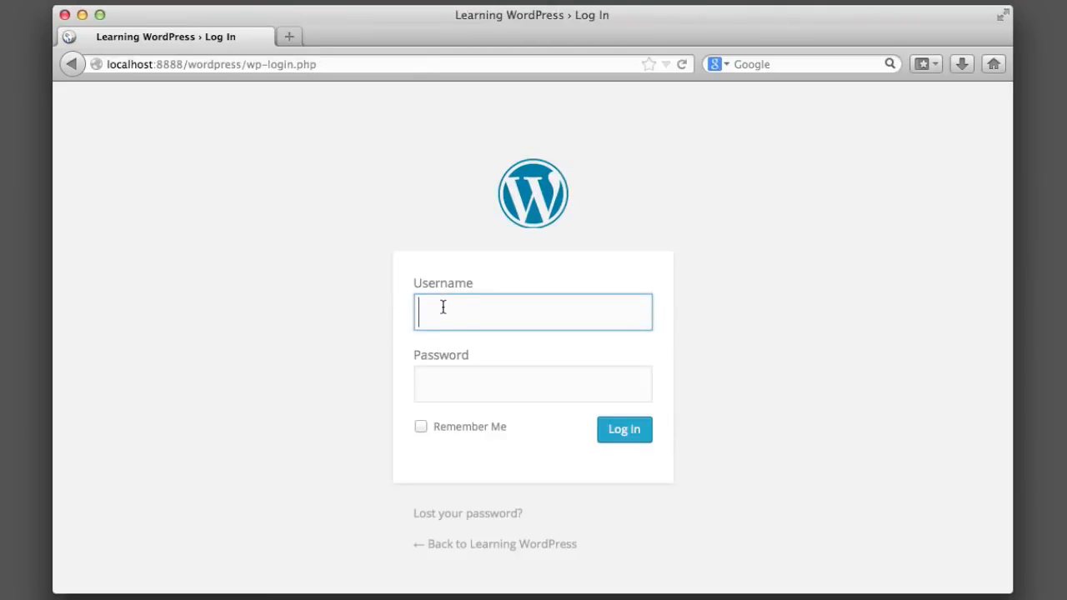
click(458, 372)
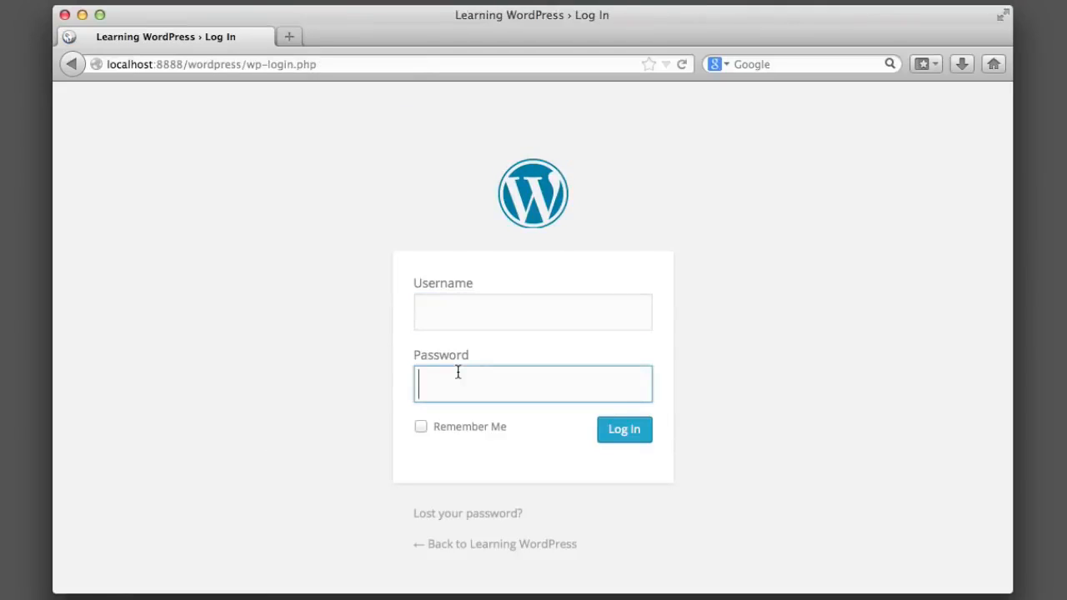